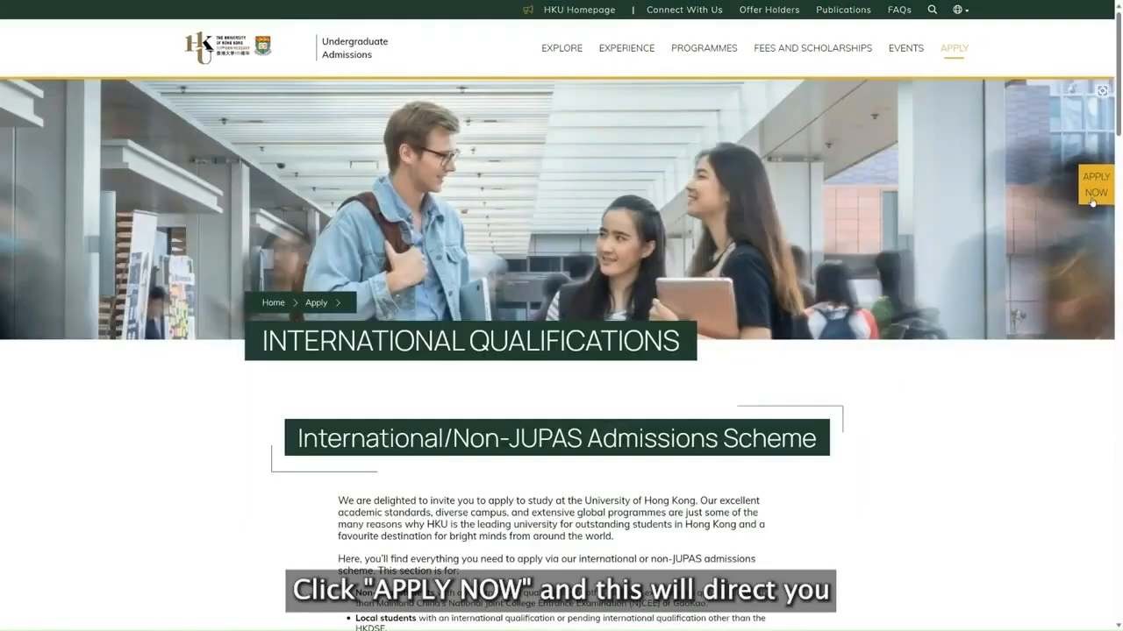
# Begin registering for an HKU undergraduate application account and accept the declaration terms and conditions.
pyautogui.click(1093, 198)
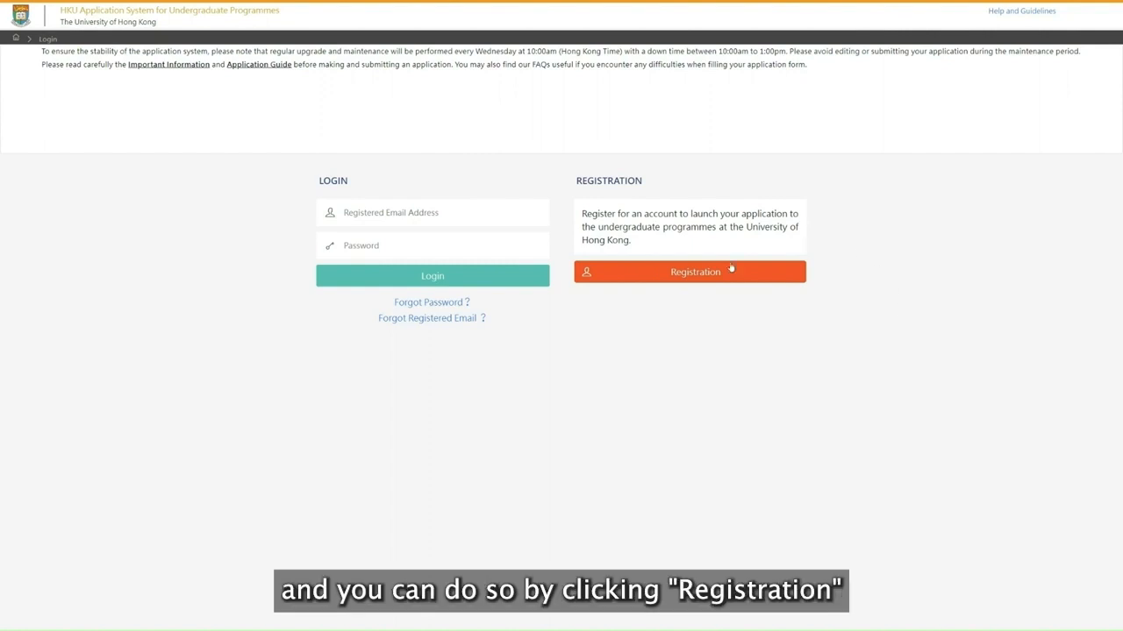
pyautogui.click(719, 272)
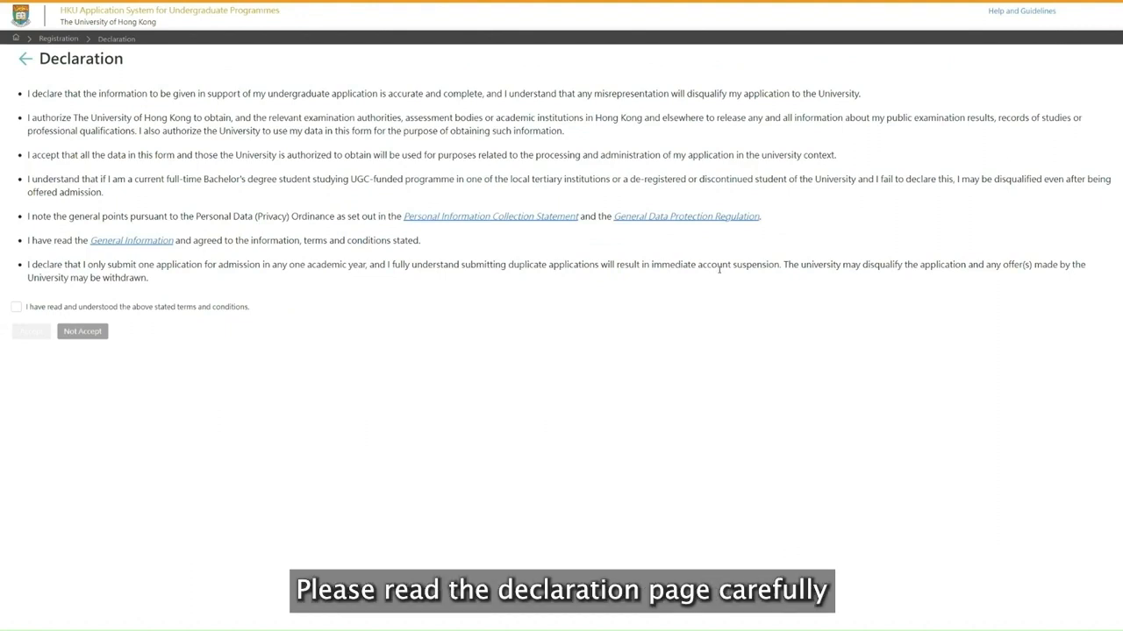
pyautogui.click(15, 309)
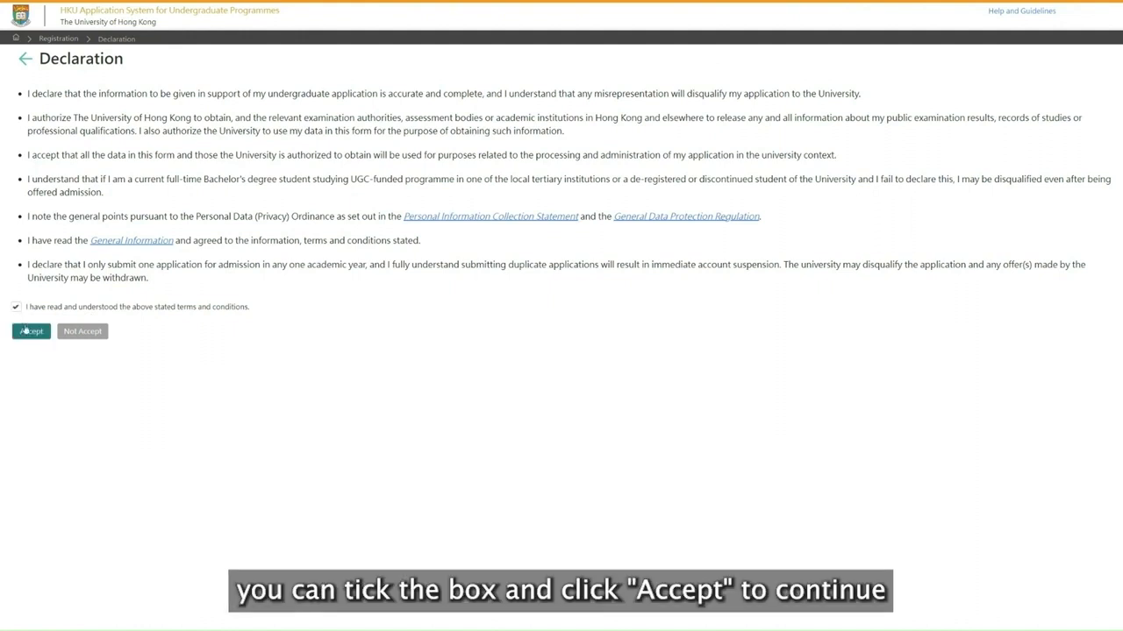
pyautogui.click(29, 333)
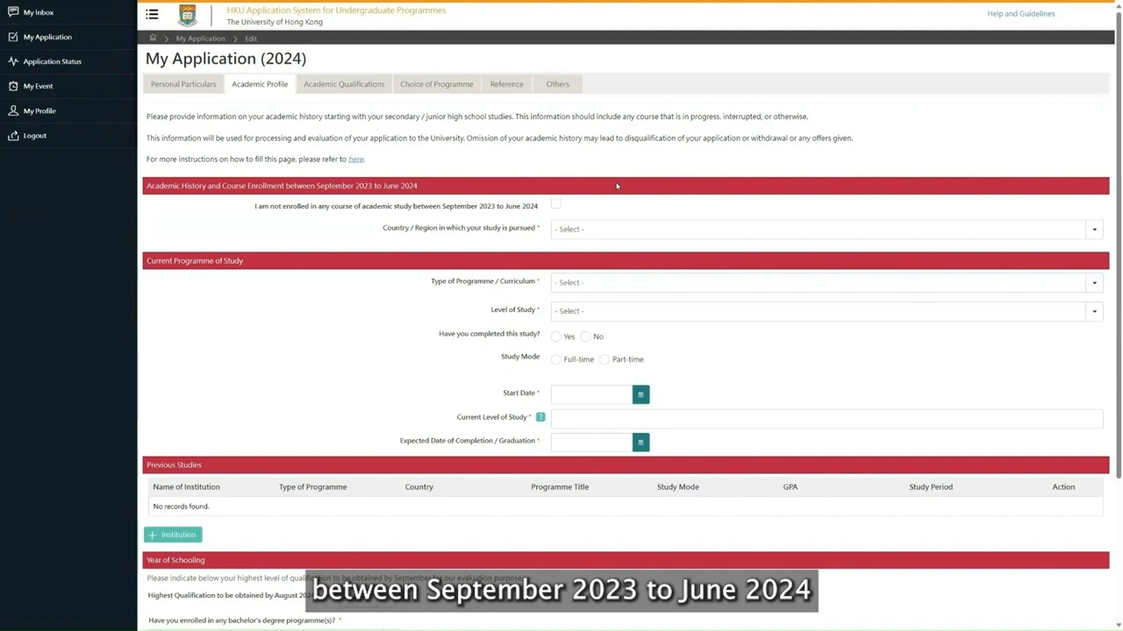
# Mark not being enrolled in any course between September 2023 and June 2024, and start a new previous-studies entry.
pyautogui.click(556, 204)
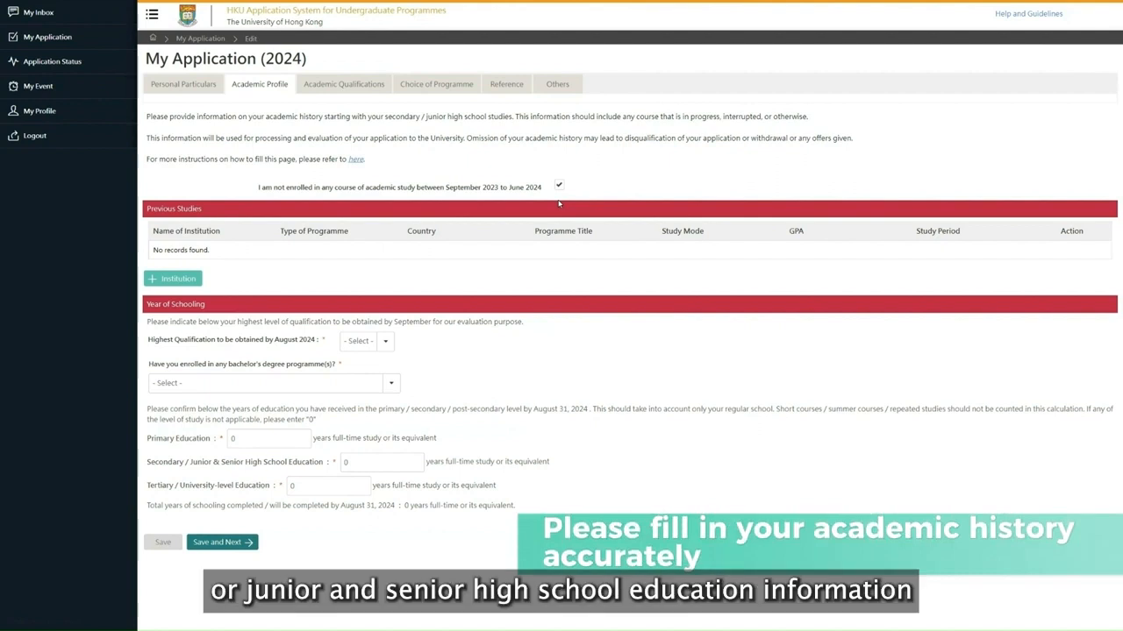
pyautogui.click(185, 279)
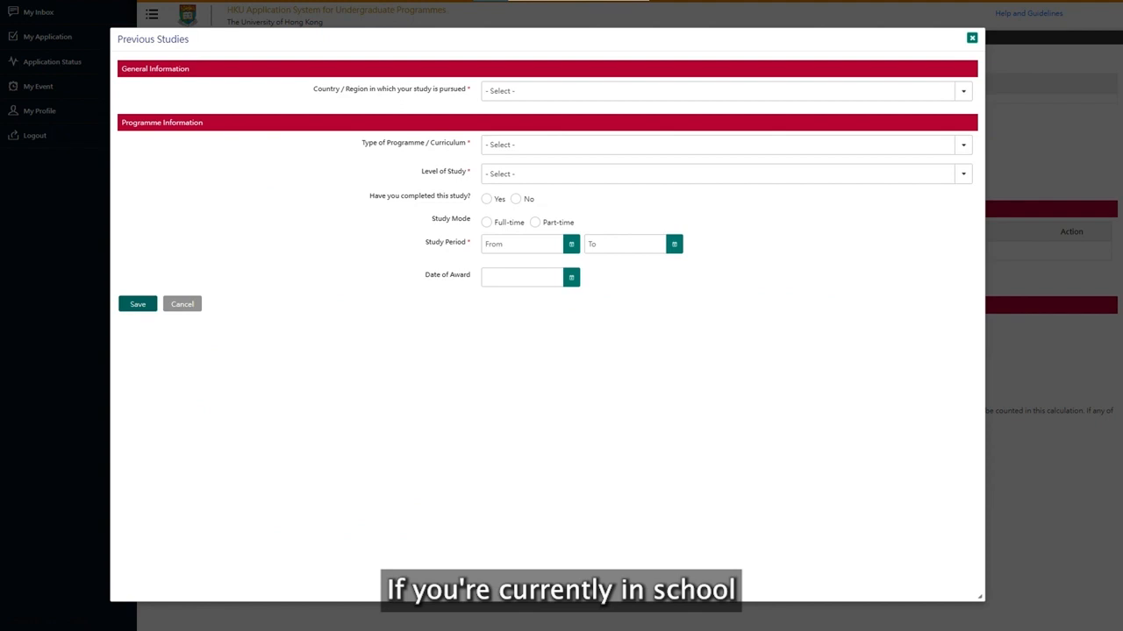
# Set the study country to Hong Kong, SAR of PRC and the institution to Aberdeen Baptist Lui Ming Choi College.
pyautogui.click(681, 93)
pyautogui.press('h')
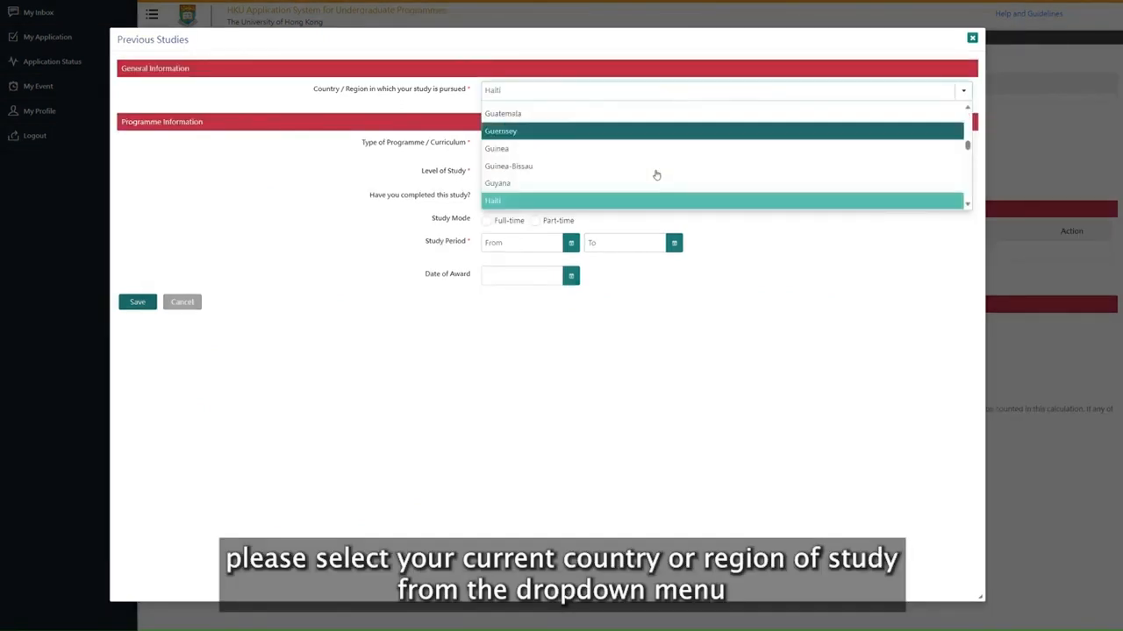
pyautogui.scroll(-1, 647, 181)
pyautogui.scroll(-1, 646, 180)
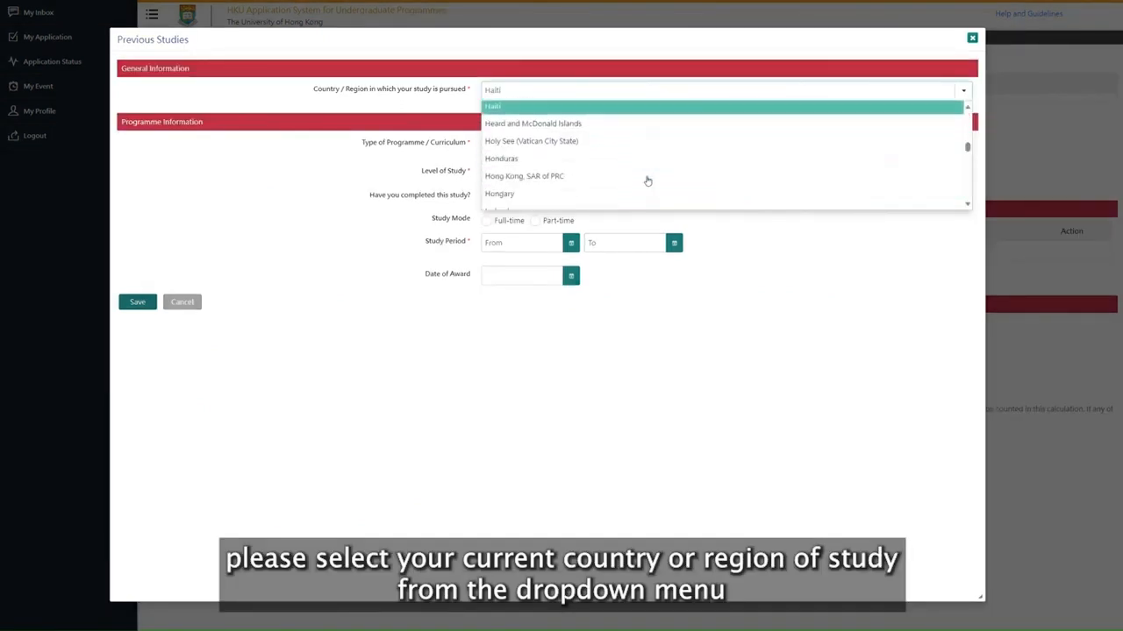
pyautogui.click(638, 175)
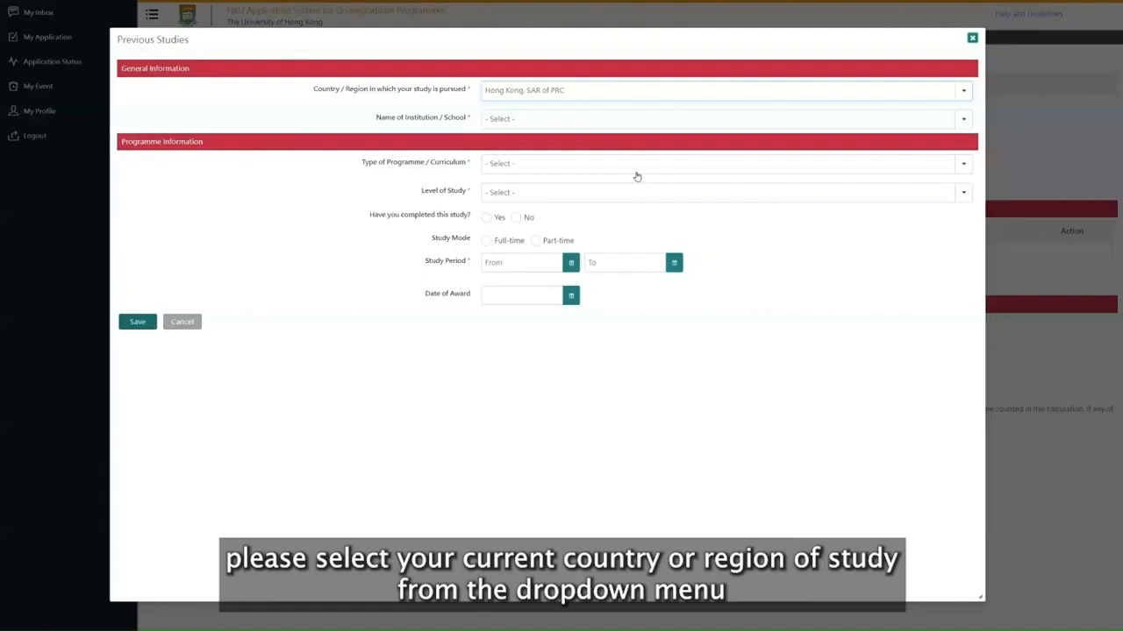
pyautogui.click(611, 117)
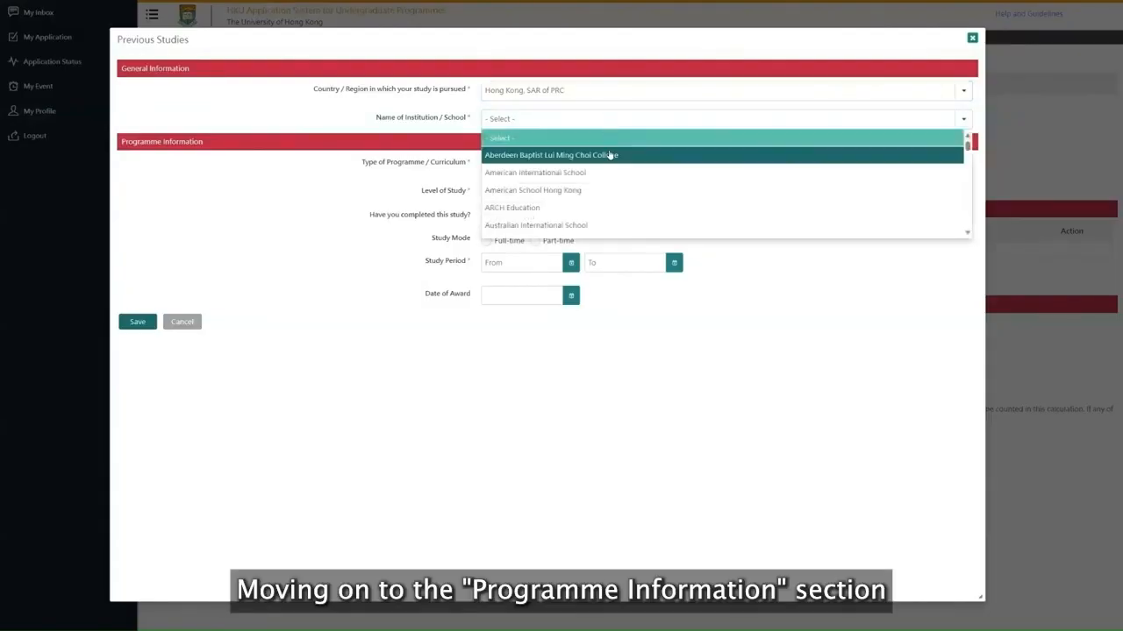
pyautogui.click(610, 154)
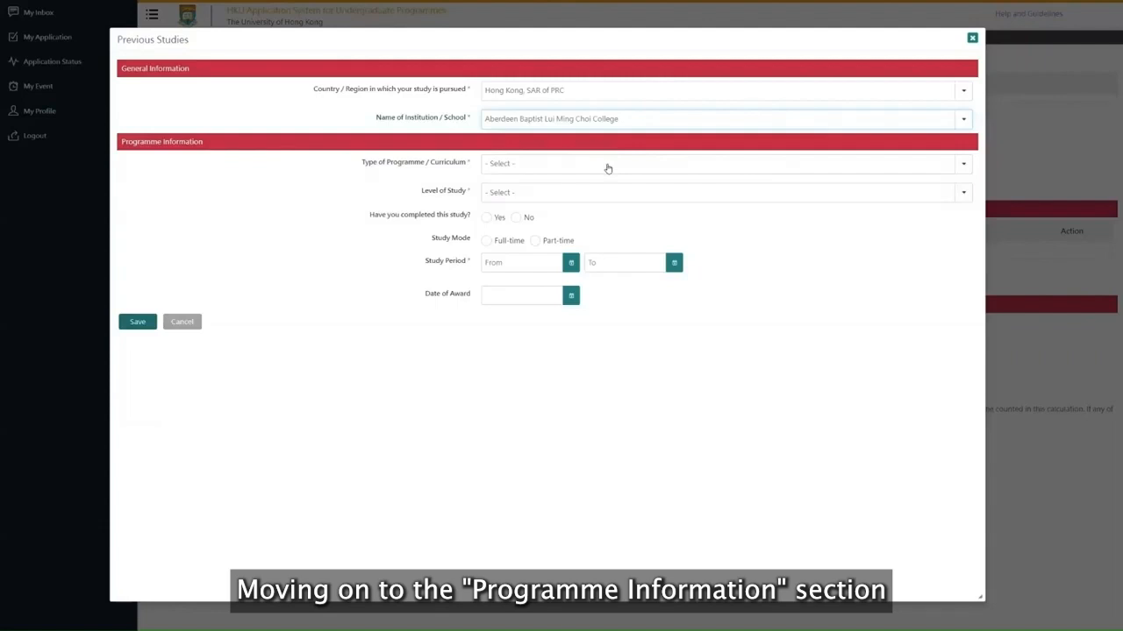
# Set the programme type to International Baccalaureate Diploma Programme and the level to Secondary / Junior & Senior High School Education.
pyautogui.click(607, 168)
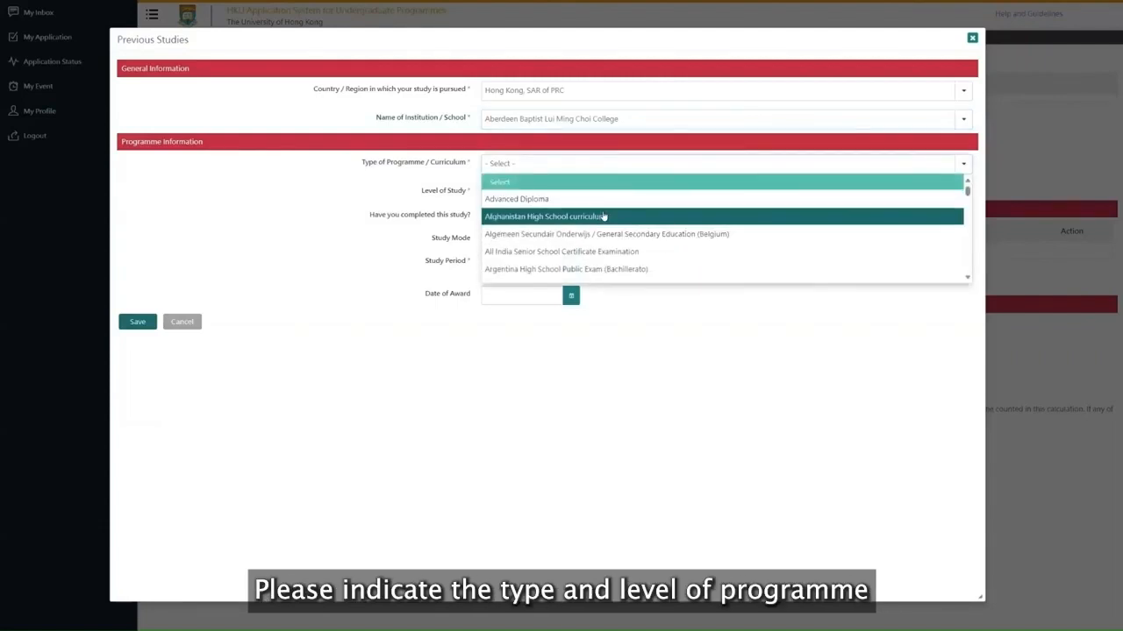
pyautogui.scroll(-3, 604, 216)
pyautogui.press('i')
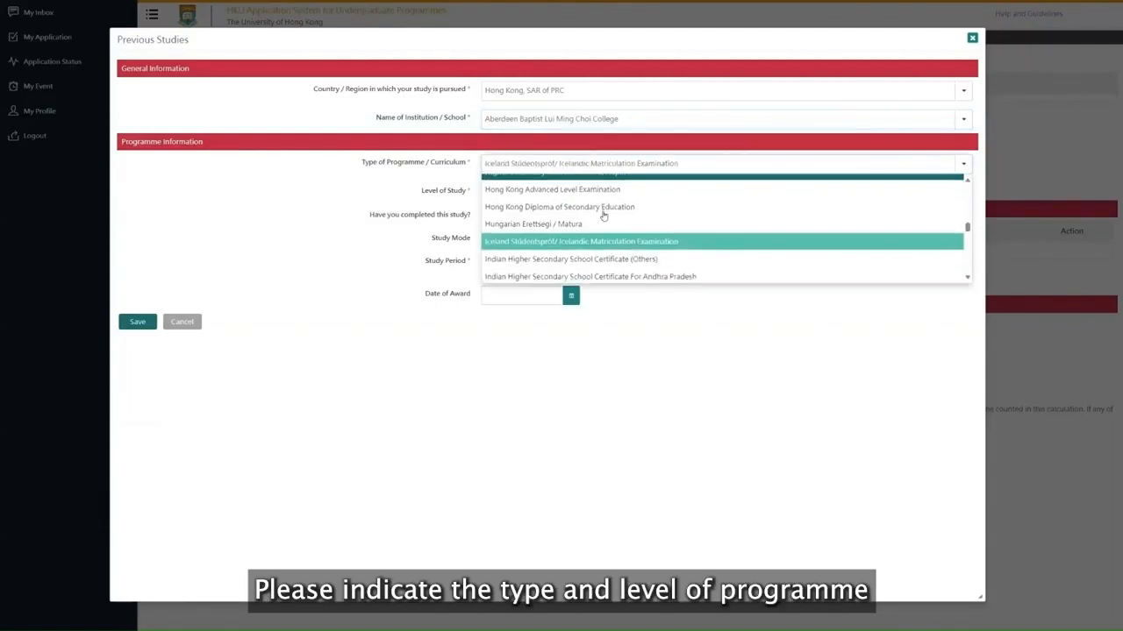
pyautogui.scroll(-5, 604, 215)
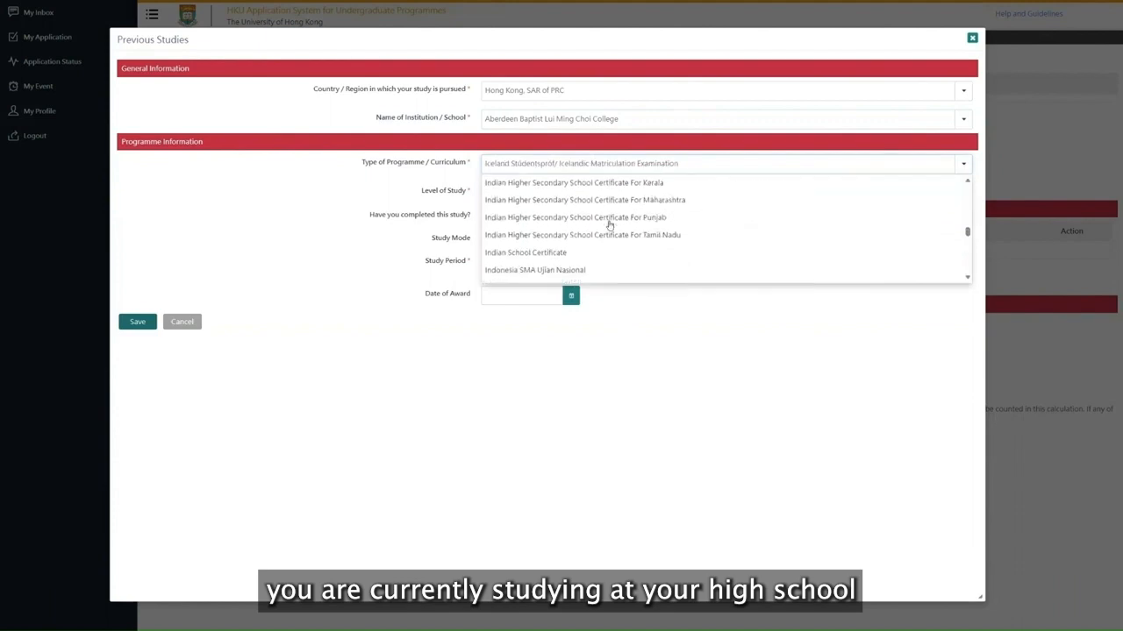
pyautogui.scroll(-2, 608, 225)
pyautogui.click(613, 240)
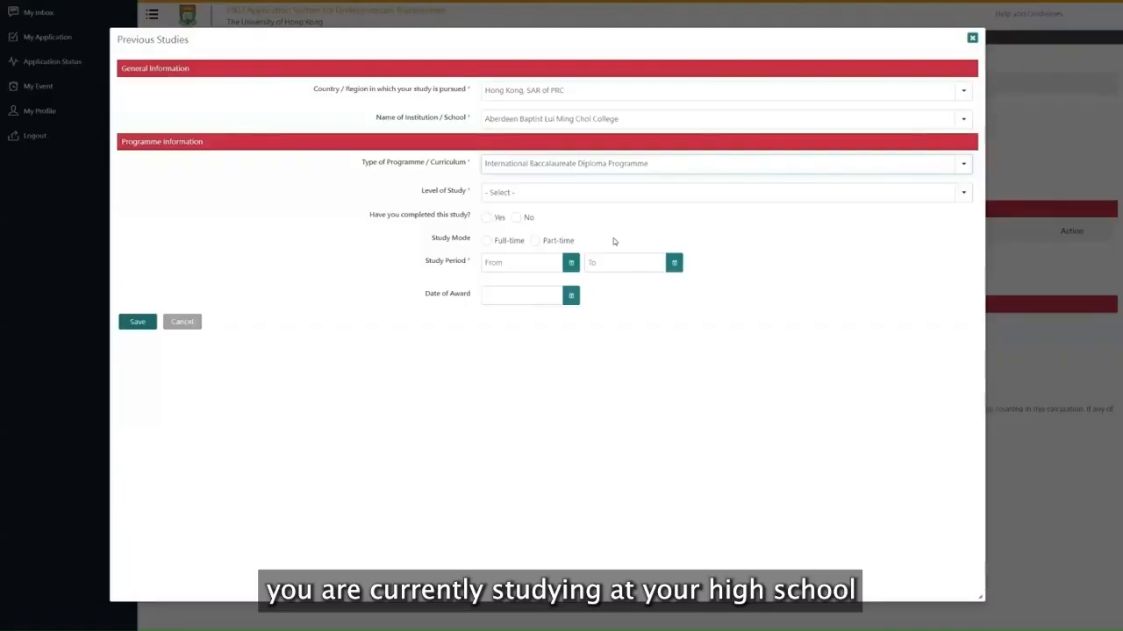
pyautogui.click(586, 194)
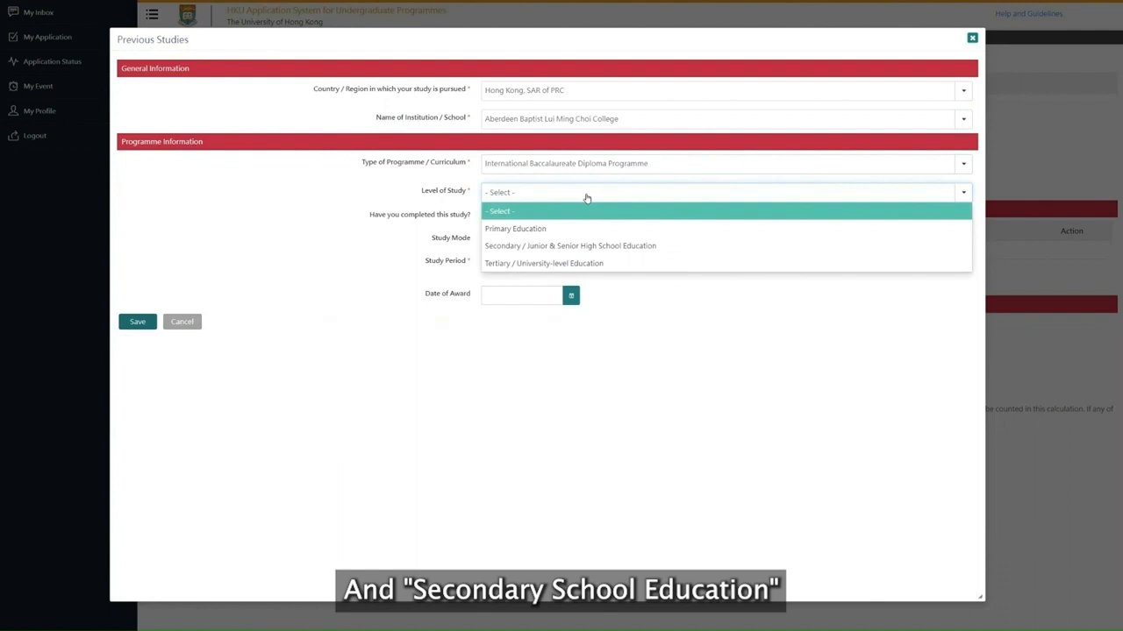
pyautogui.click(586, 247)
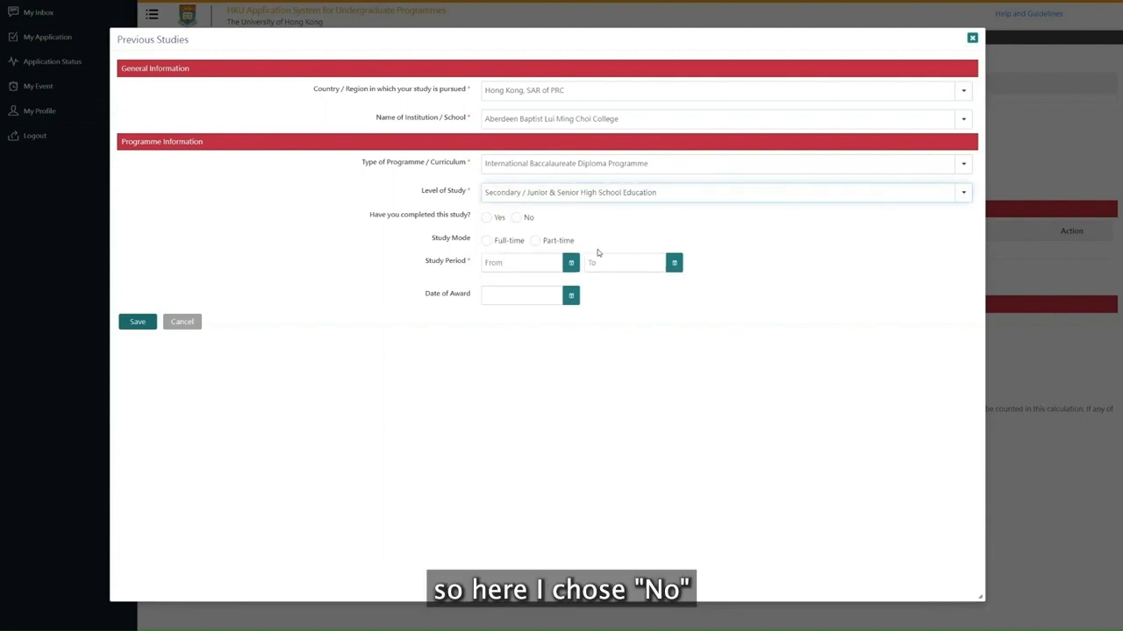
# Mark the study as not completed and full-time, then save the academic profile and continue.
pyautogui.click(516, 219)
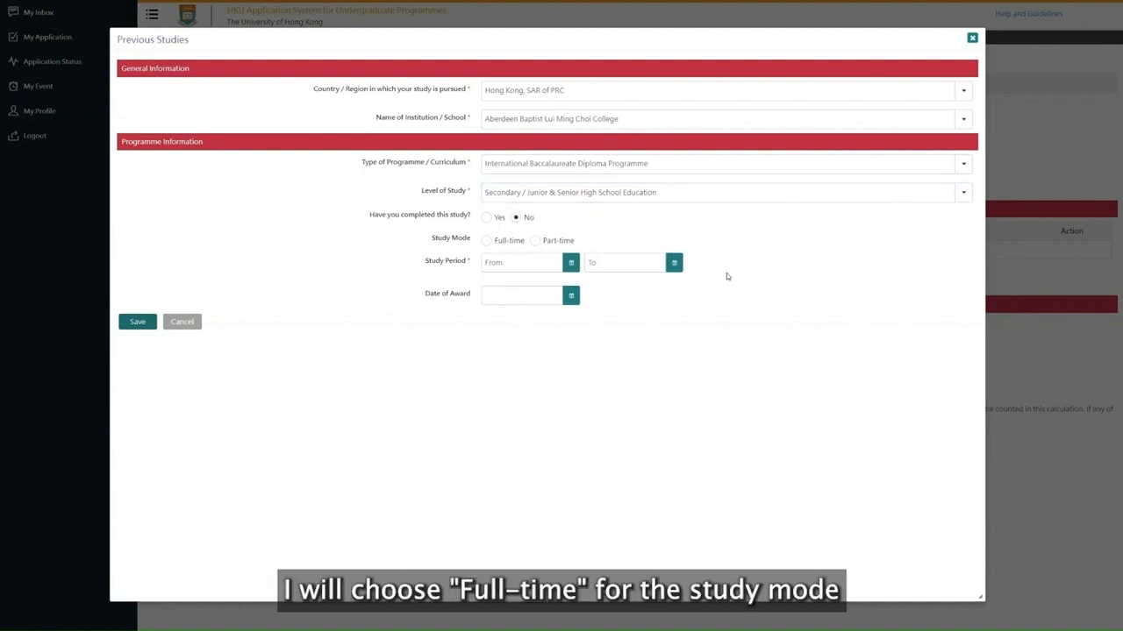
pyautogui.click(509, 239)
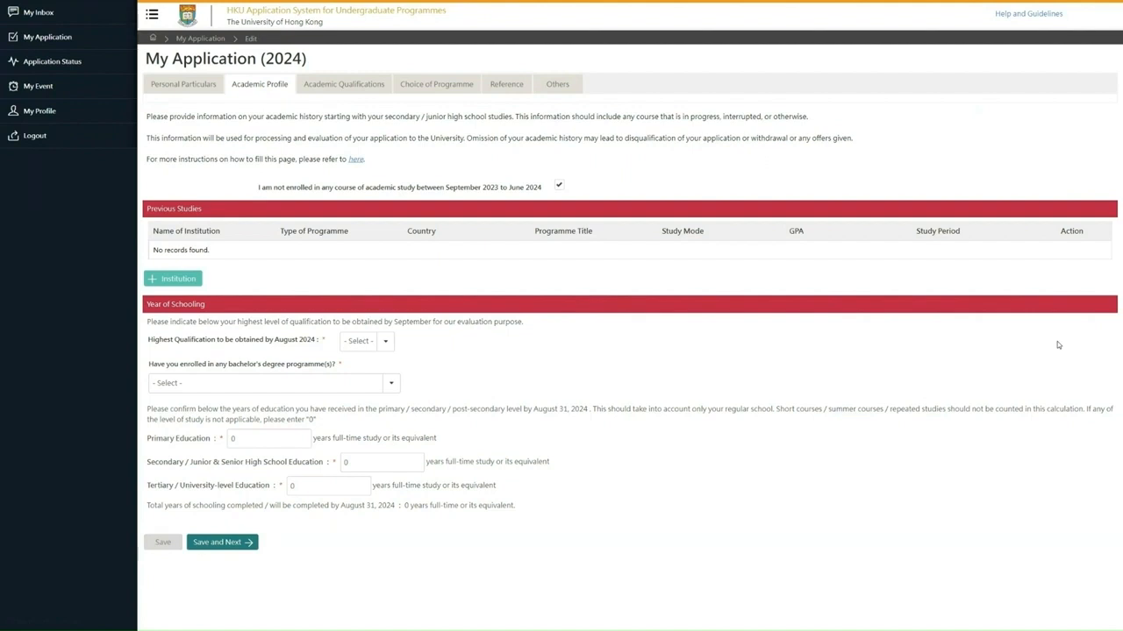
pyautogui.click(220, 542)
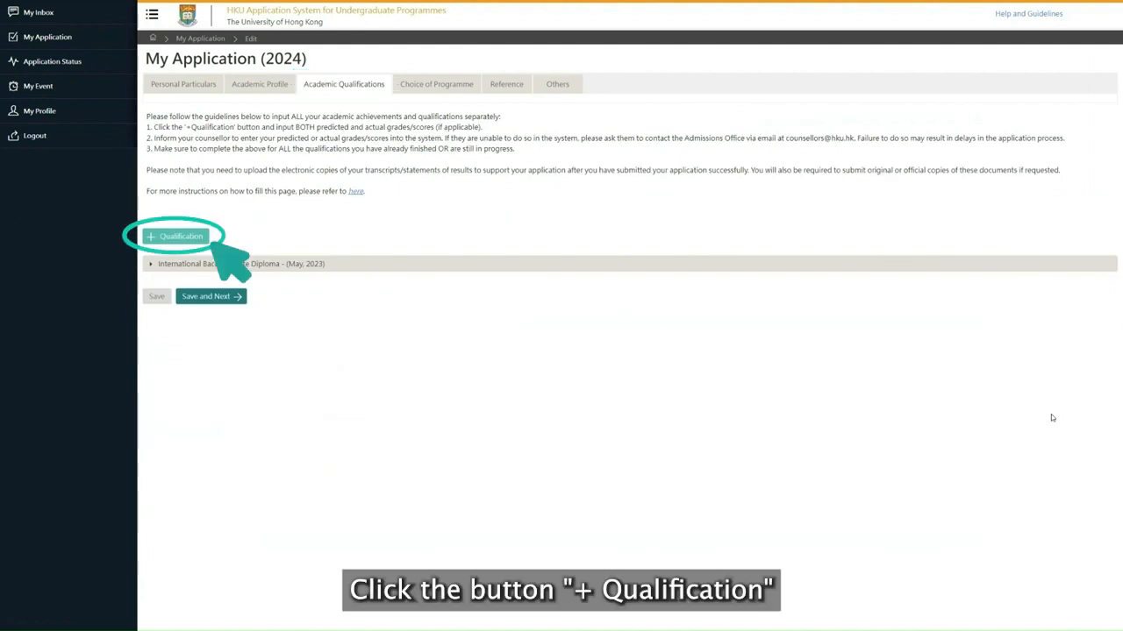
# Add a new qualification with the examination type International Baccalaureate.
pyautogui.click(194, 237)
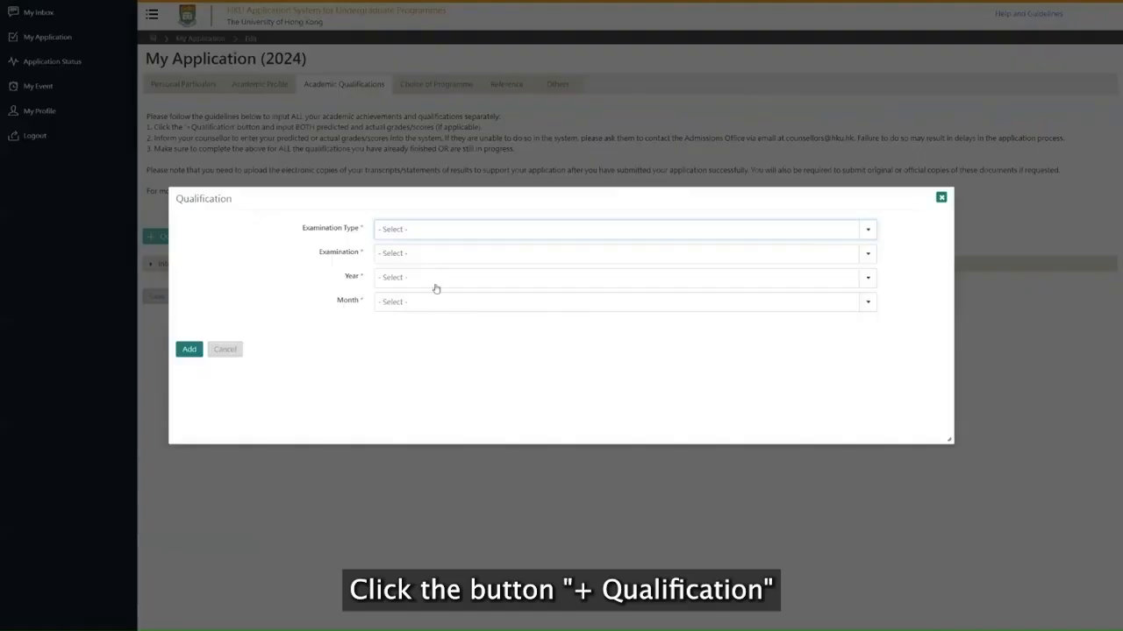
pyautogui.click(446, 236)
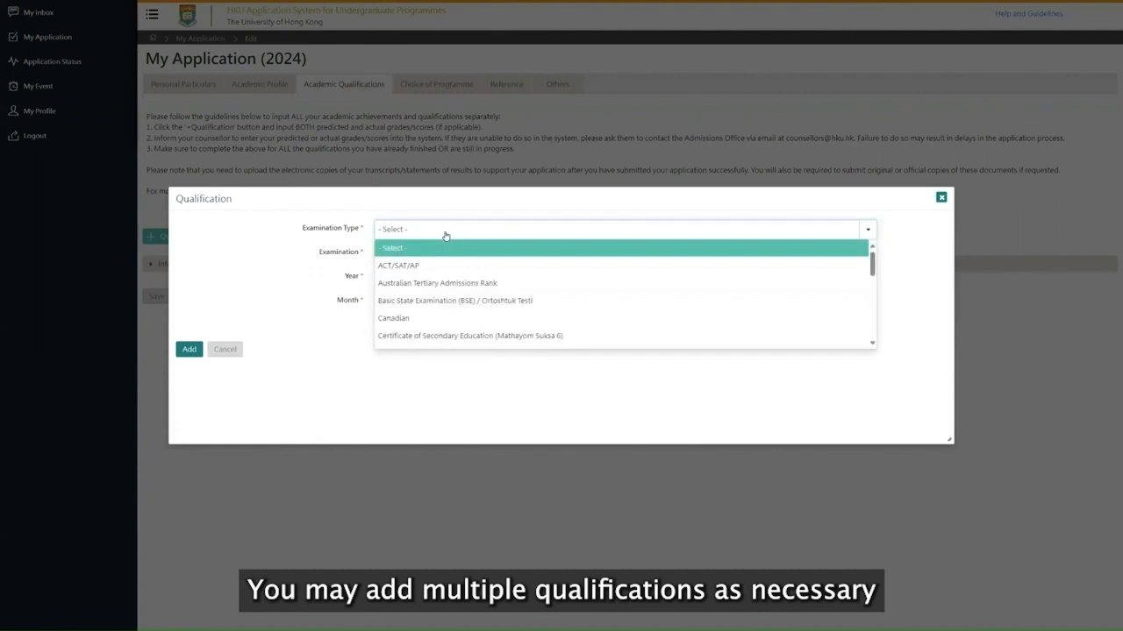
pyautogui.press('i')
pyautogui.scroll(-1, 455, 294)
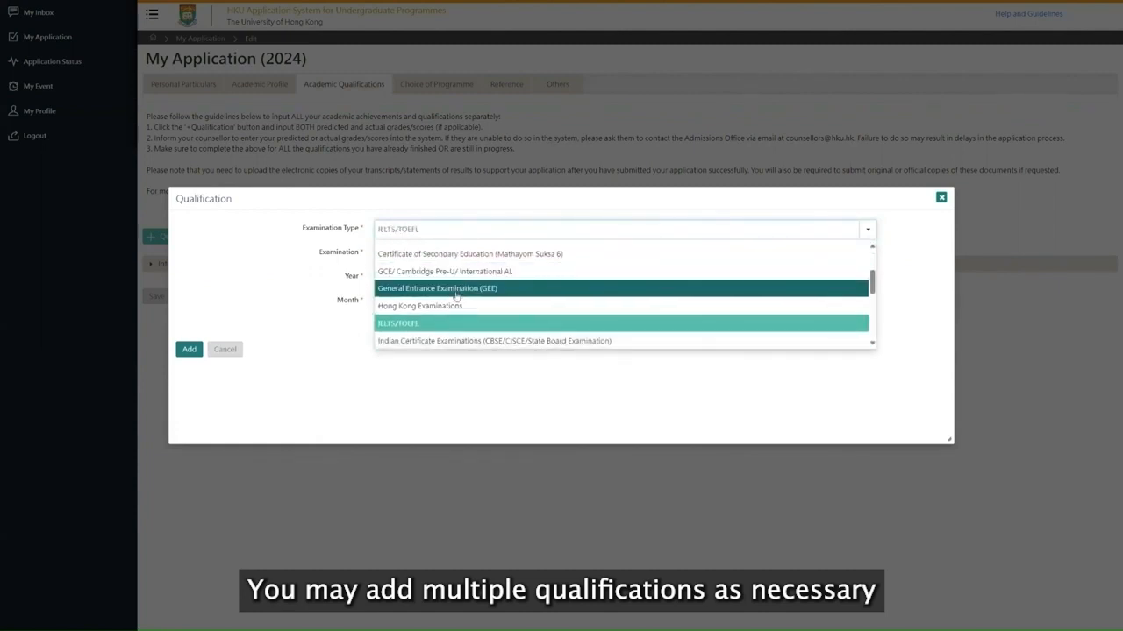
pyautogui.scroll(-1, 457, 296)
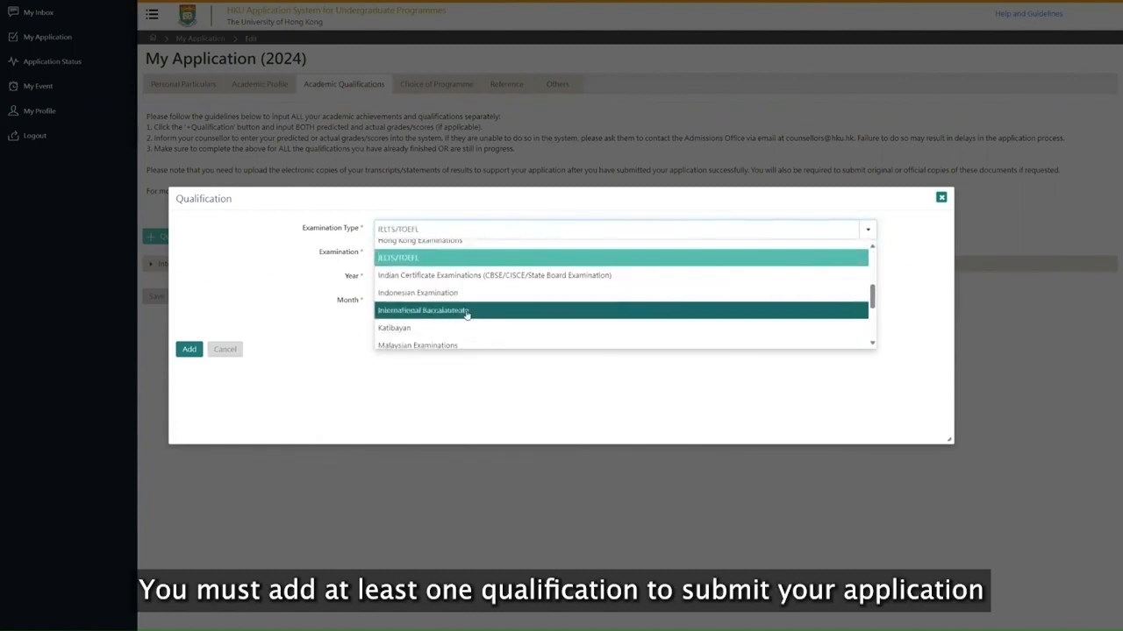
pyautogui.click(467, 313)
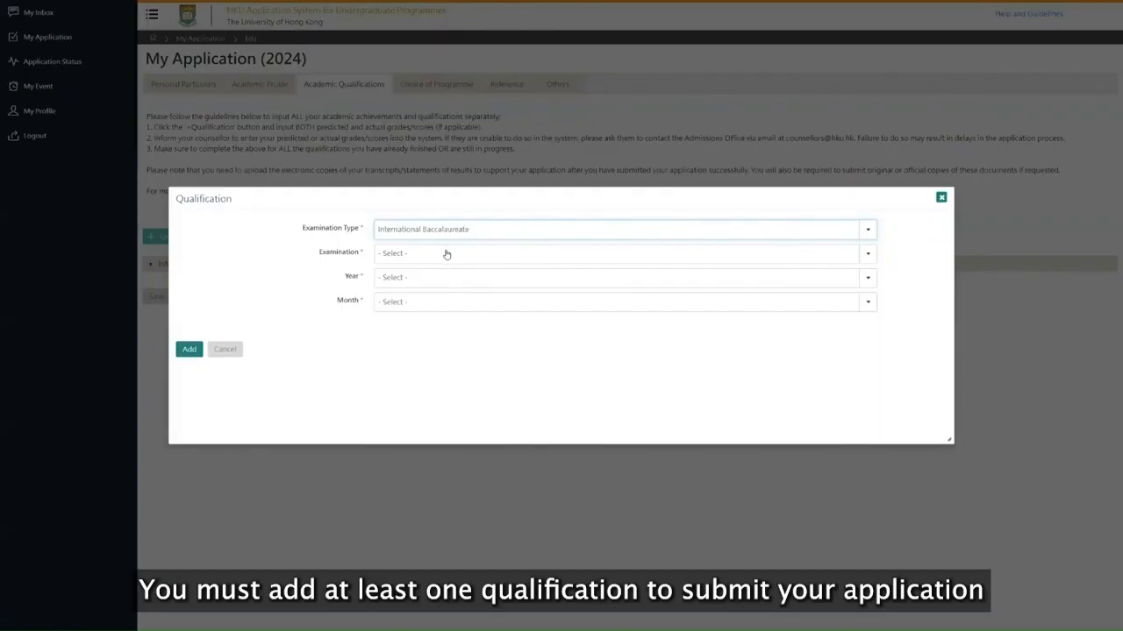
# Choose International Baccalaureate Diploma, year 2023 and month May, and add the qualification.
pyautogui.click(446, 254)
pyautogui.click(465, 309)
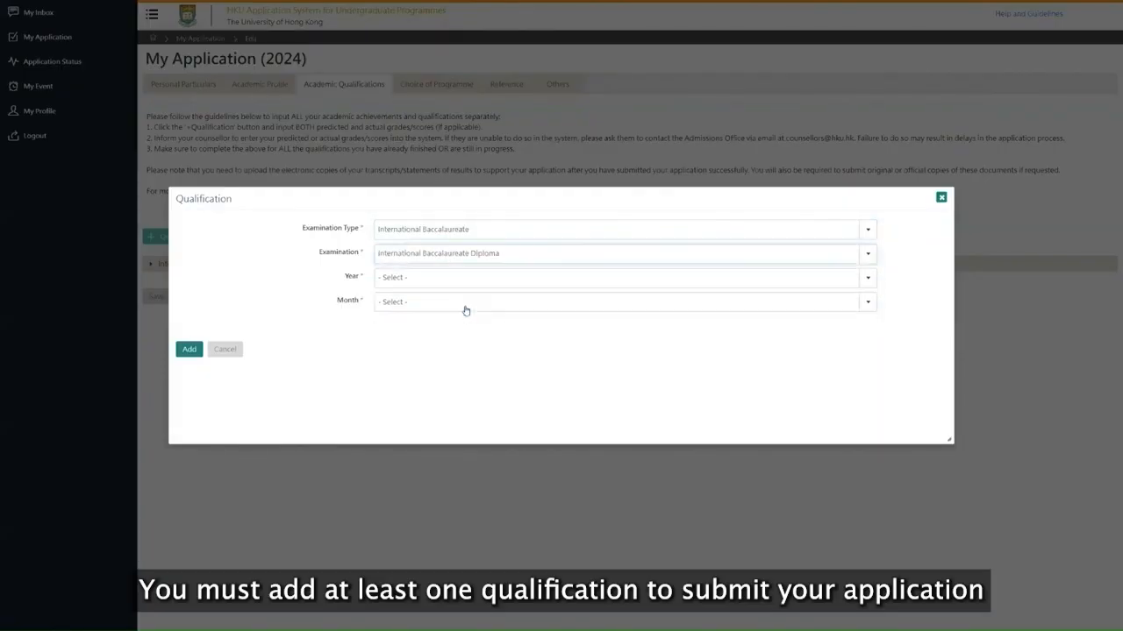
pyautogui.click(454, 280)
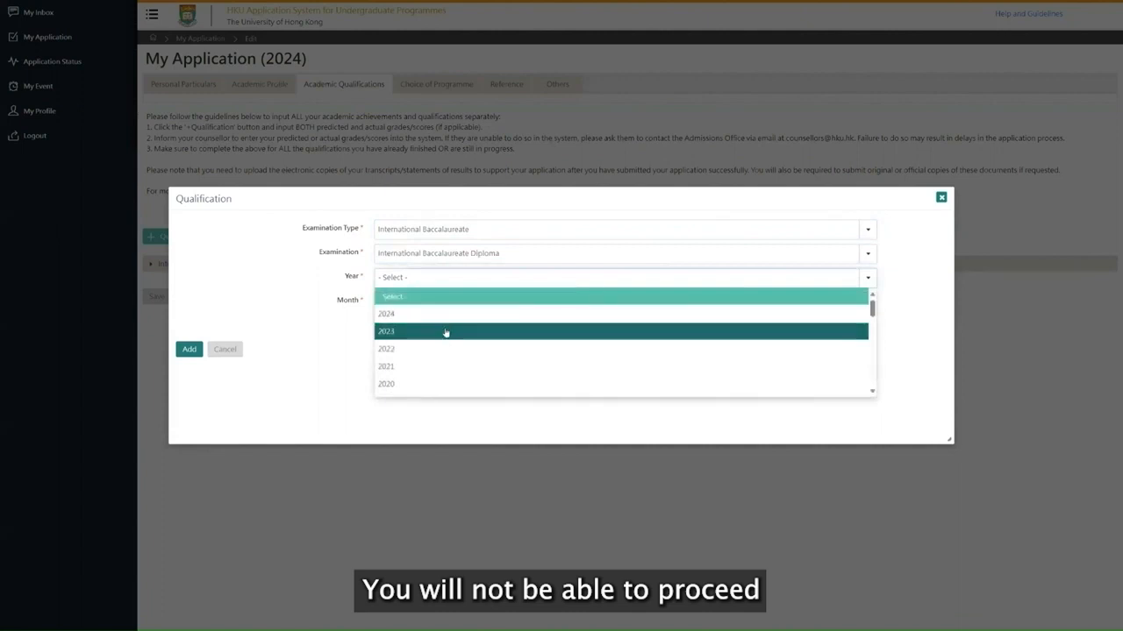
pyautogui.click(448, 332)
pyautogui.click(446, 307)
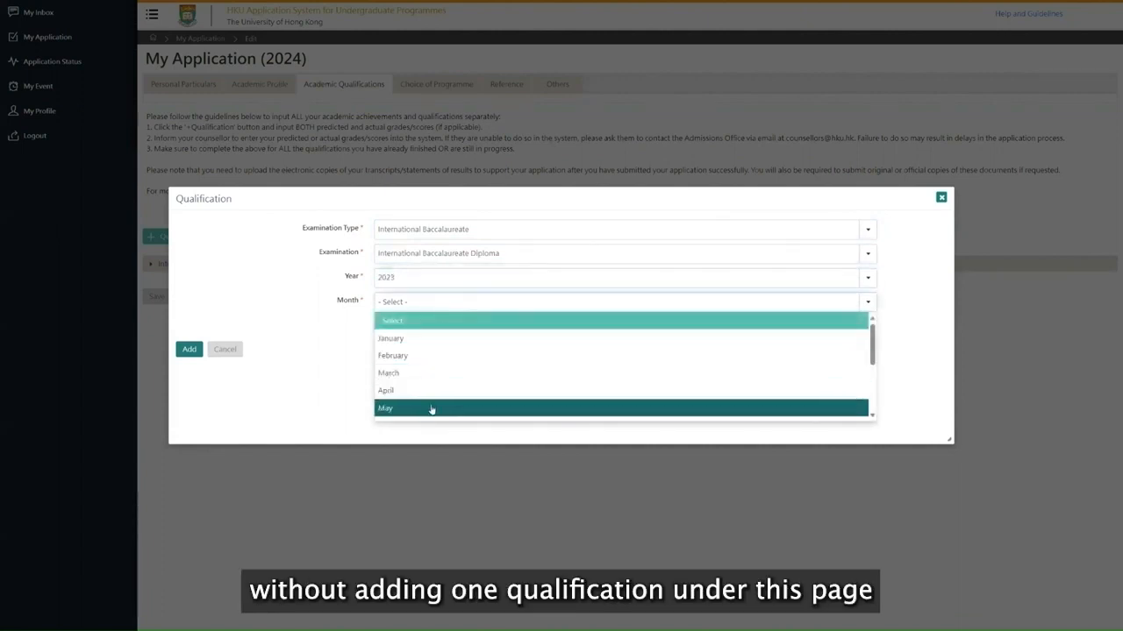
pyautogui.click(431, 409)
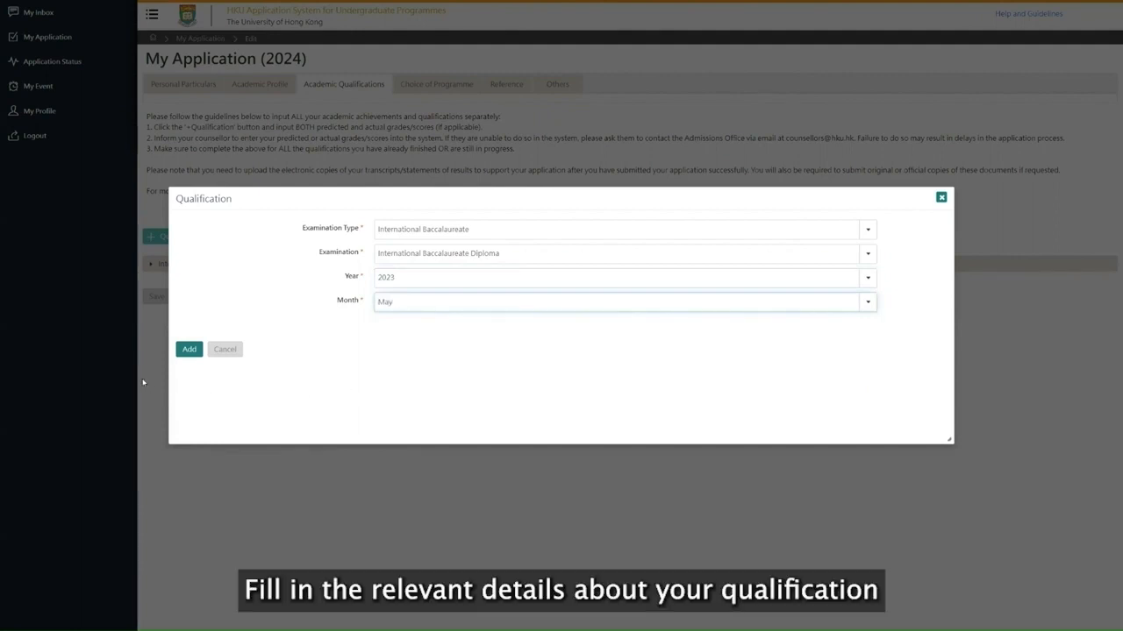
pyautogui.click(188, 350)
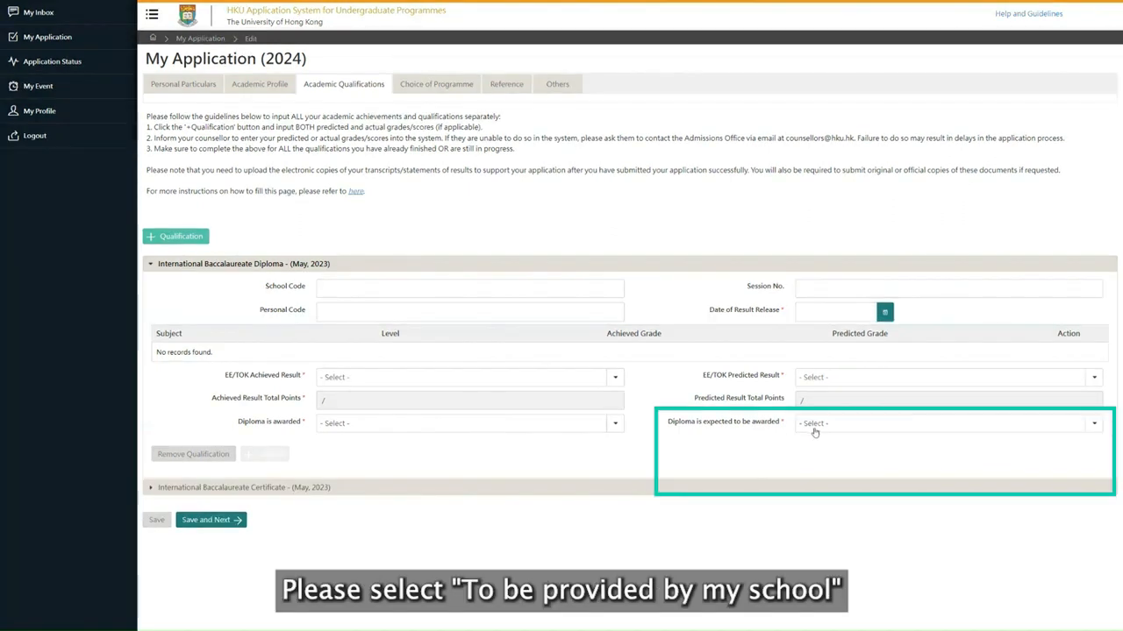
# Review the options for whether the diploma is expected to be awarded and is awarded.
pyautogui.click(816, 424)
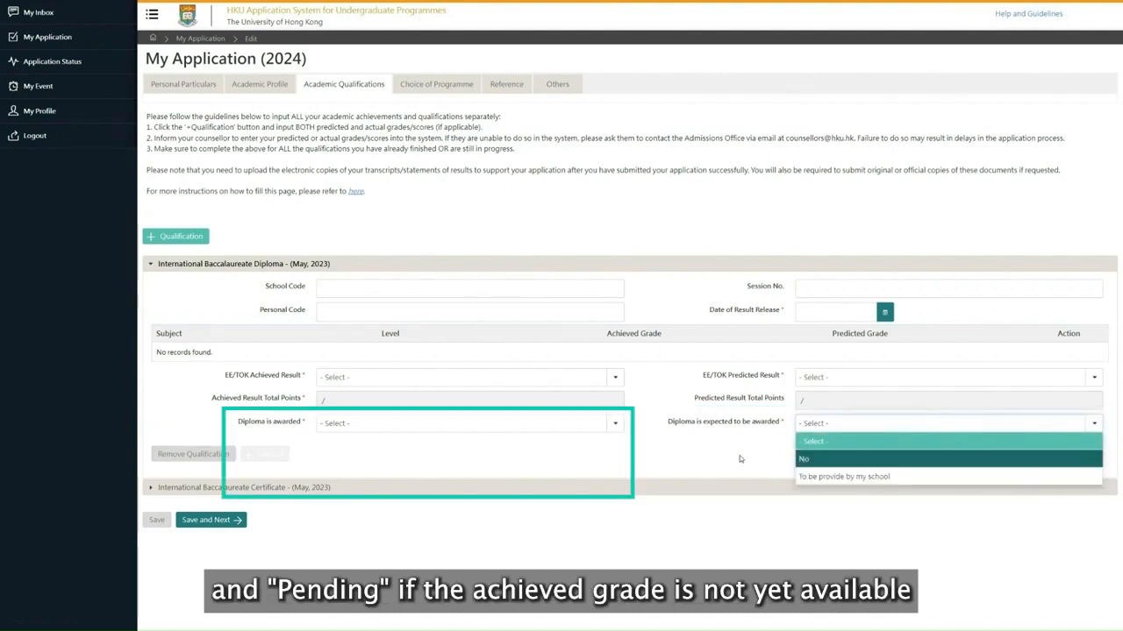
pyautogui.click(505, 433)
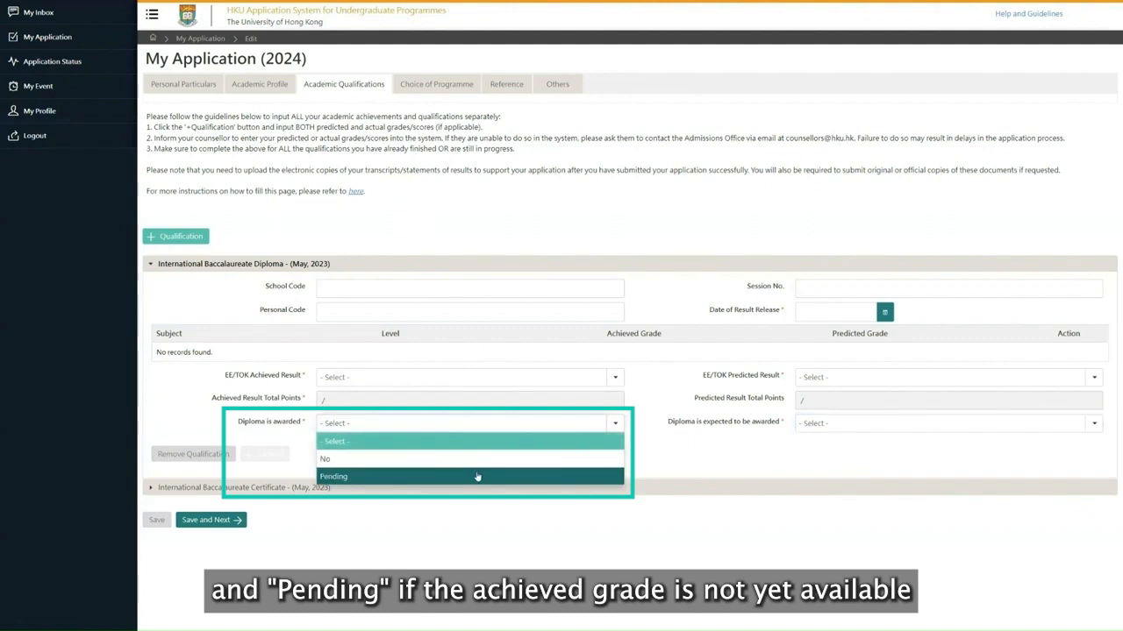
# Open the Choice of Programme section and look through the programme choices and admission schemes.
pyautogui.click(442, 82)
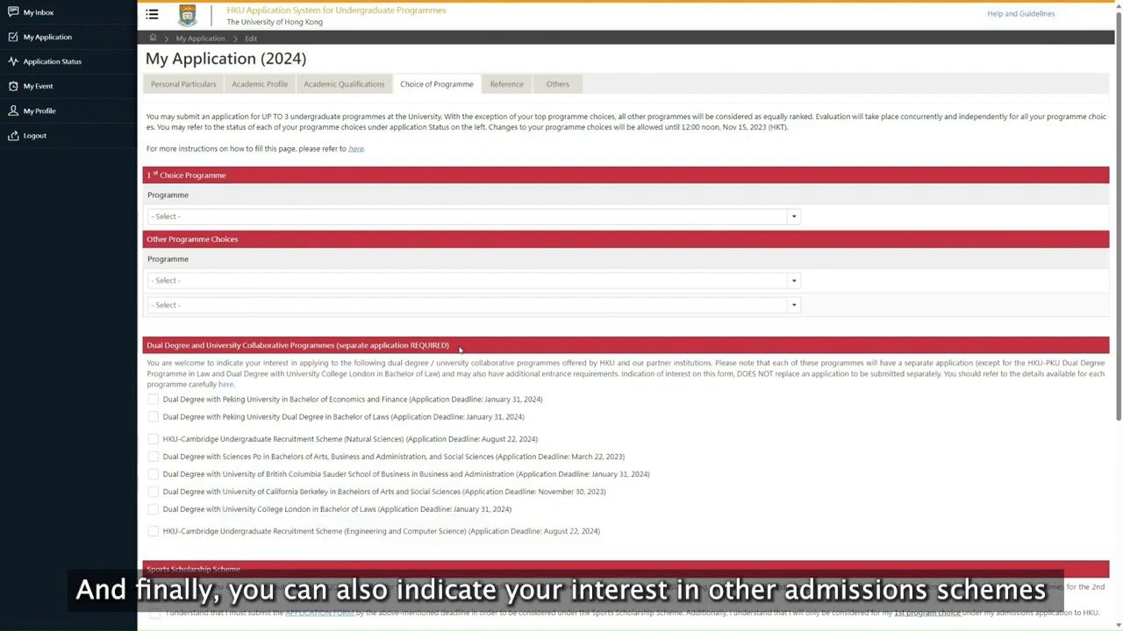
pyautogui.scroll(-2, 488, 386)
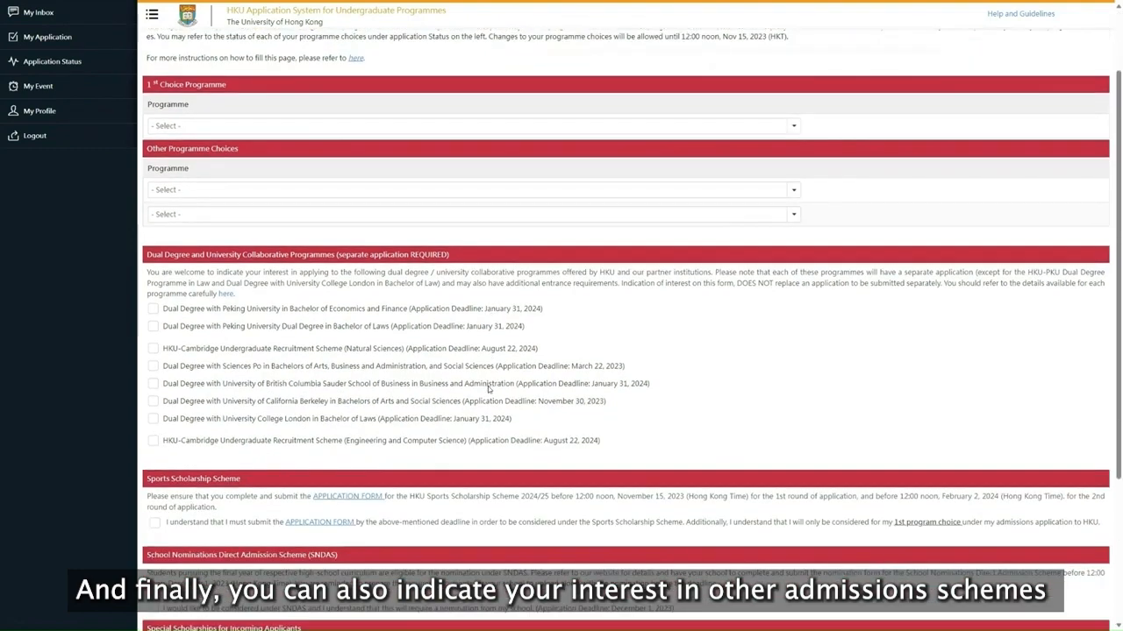
pyautogui.scroll(-2, 488, 388)
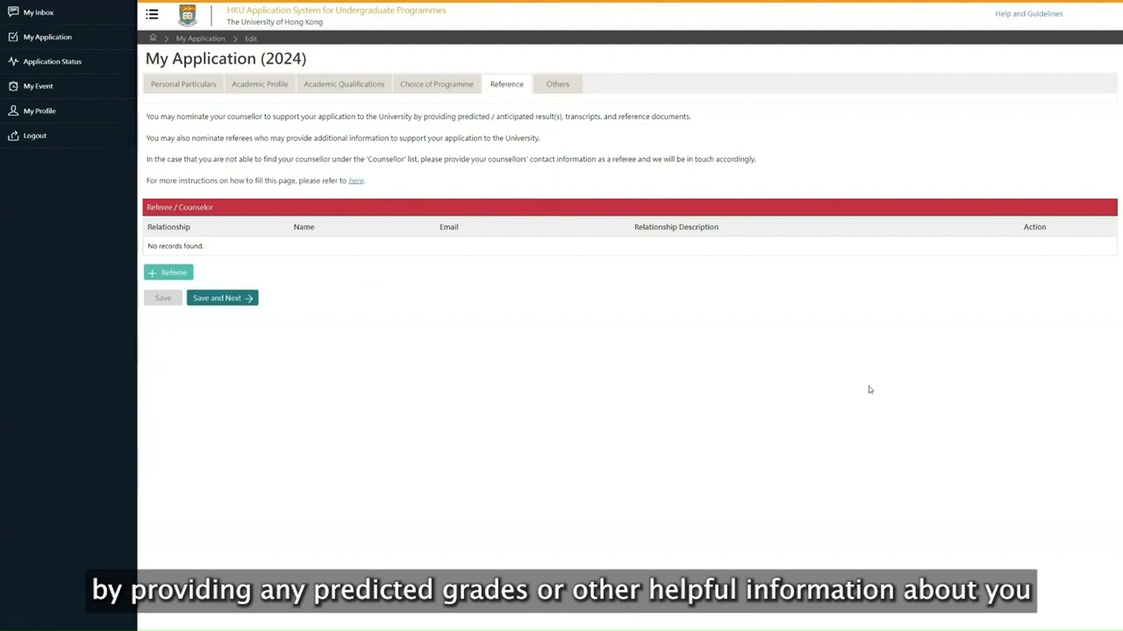
# Open a new referee entry and review the relationship and name options, then close the dialog without saving.
pyautogui.click(176, 274)
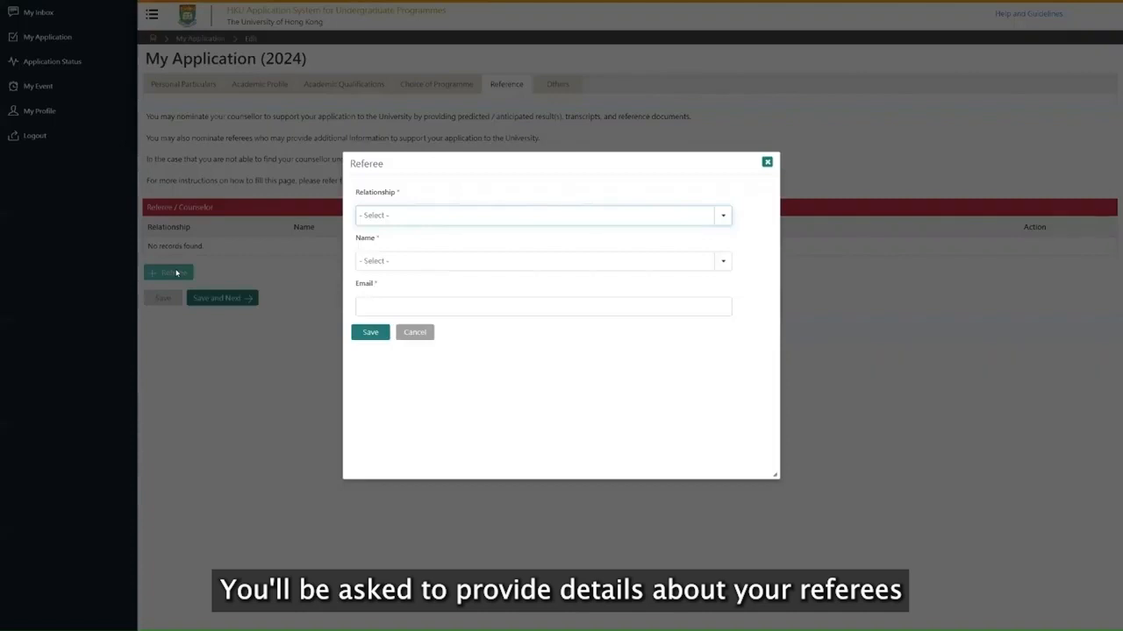
pyautogui.click(471, 216)
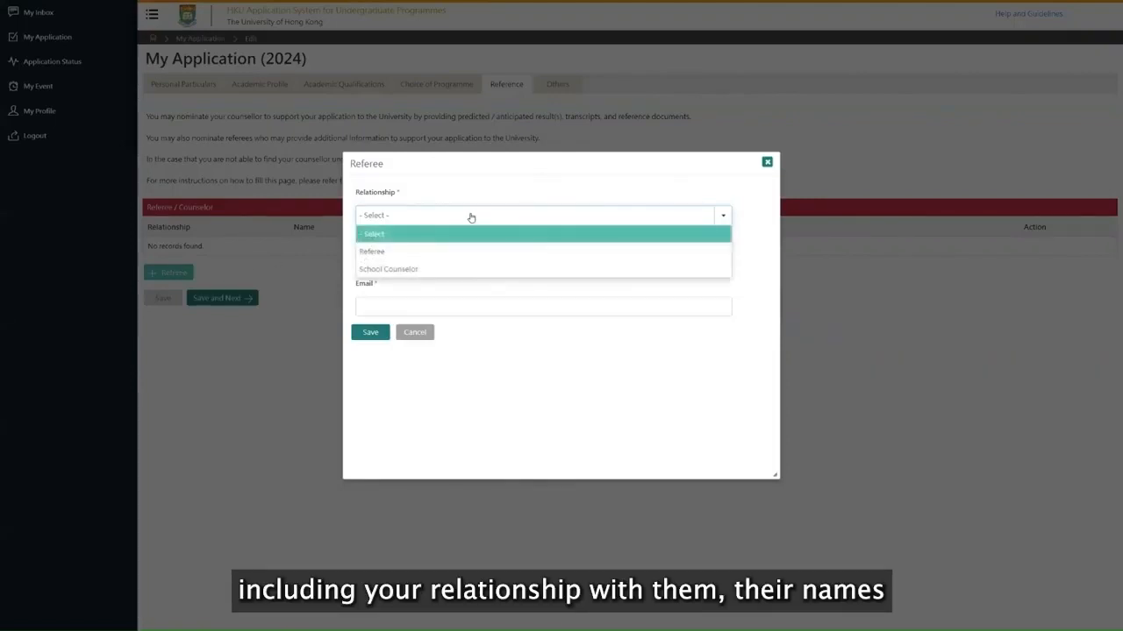
pyautogui.click(470, 216)
pyautogui.click(506, 263)
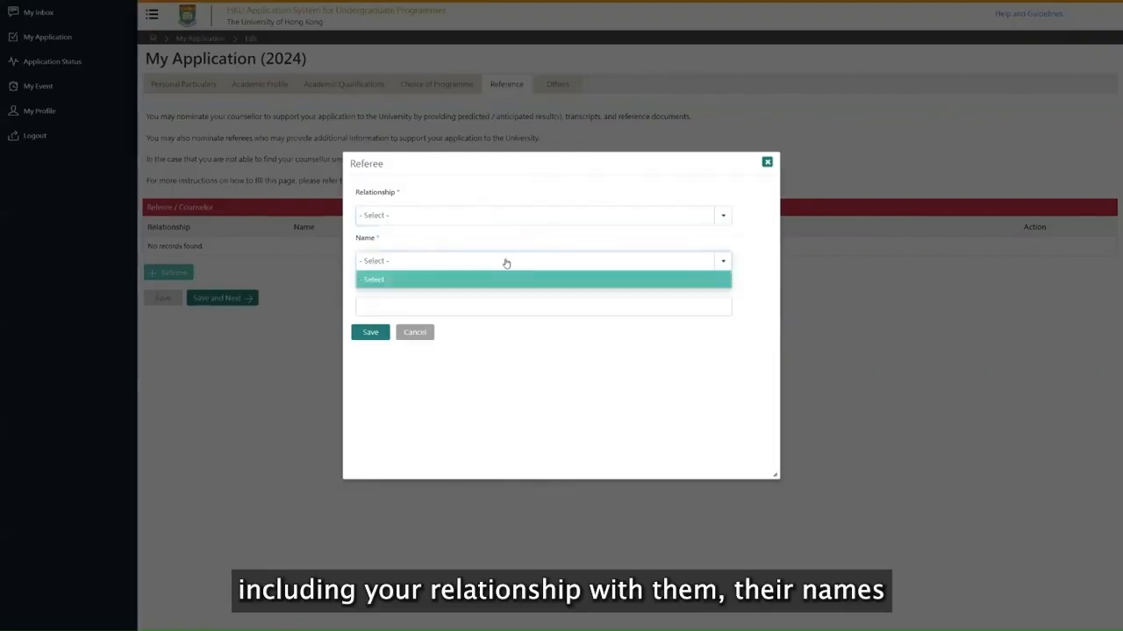
pyautogui.click(506, 263)
pyautogui.click(513, 341)
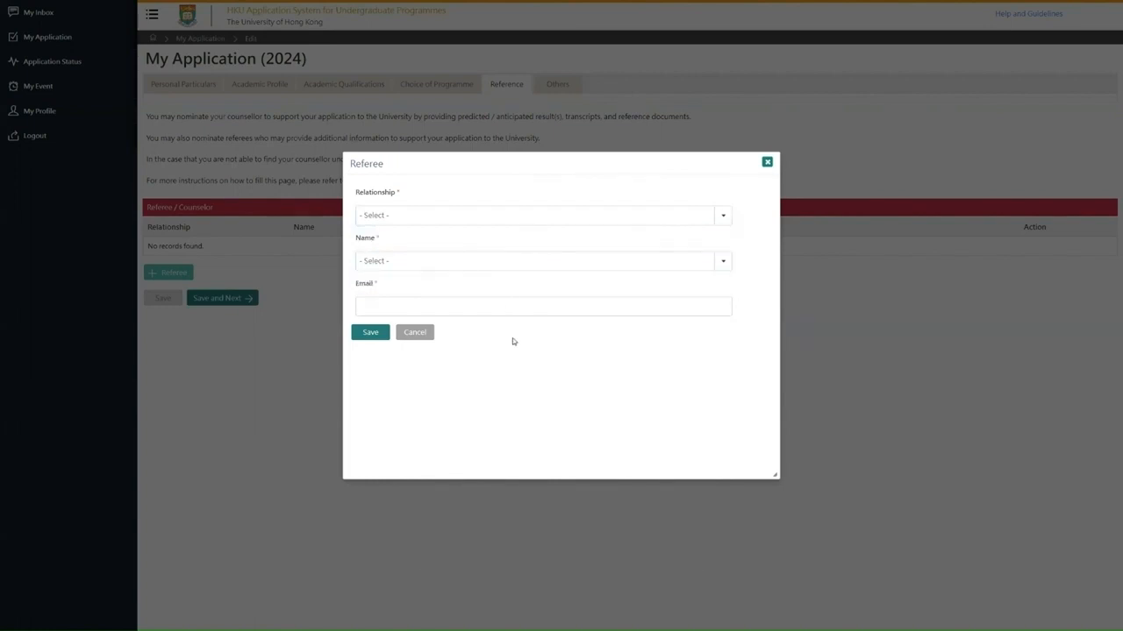
pyautogui.click(767, 163)
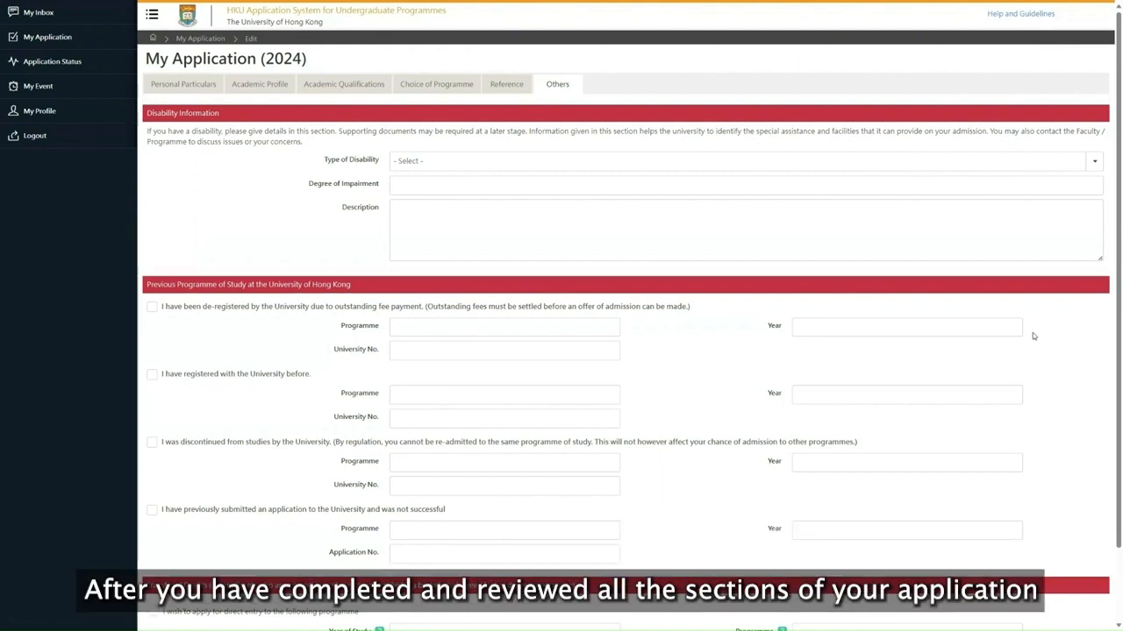
# Look through the disability, previous study and transfer of credits sections of the Others page.
pyautogui.scroll(-1, 1034, 336)
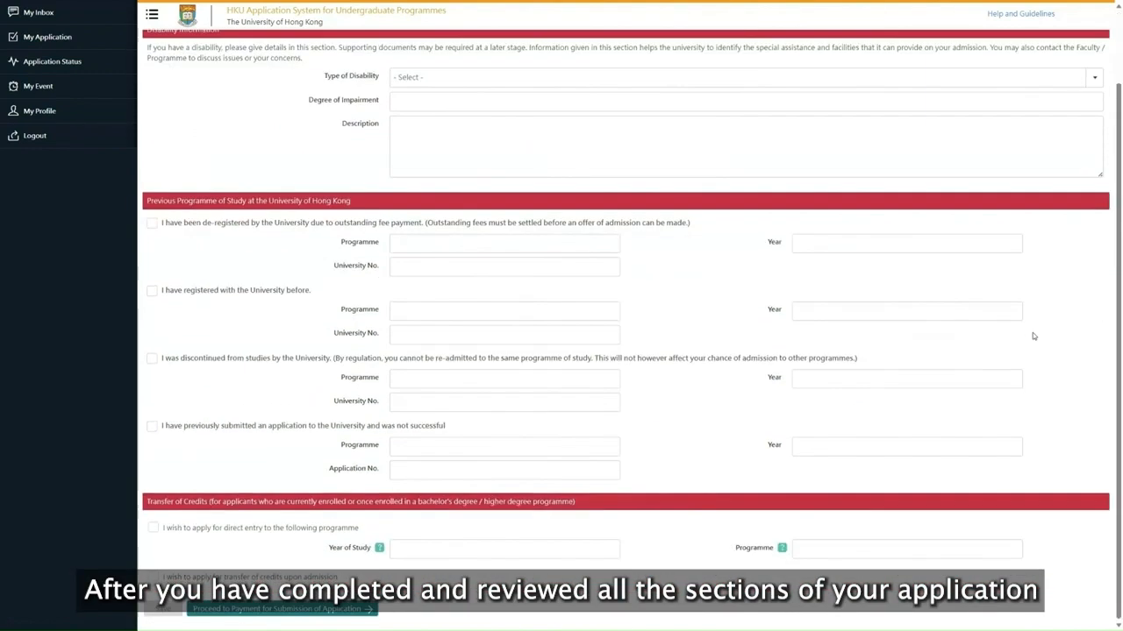